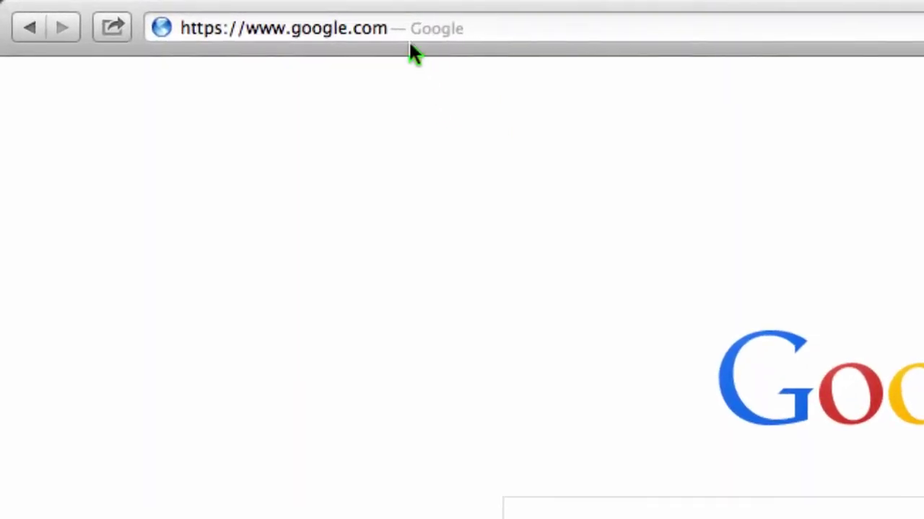
Go to recover-media-files.com and download the Mac version of Stellar Phoenix Photo Recovery
{"action": "left_click", "coordinate": [401, 30]}
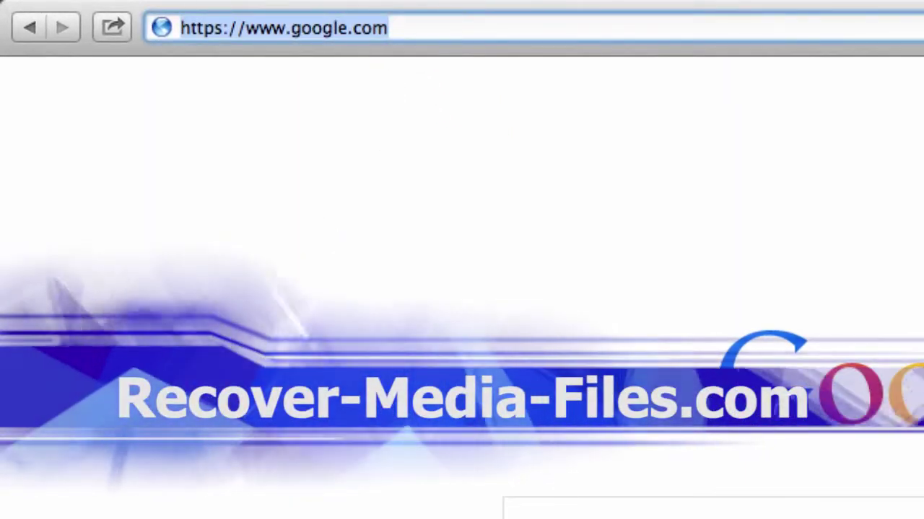
{"action": "type", "text": "recover"}
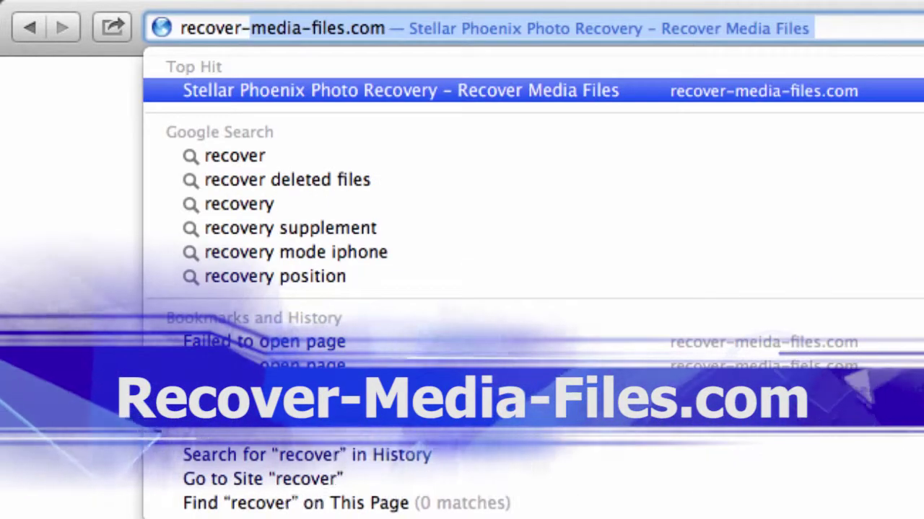
{"action": "type", "text": "-media-fi"}
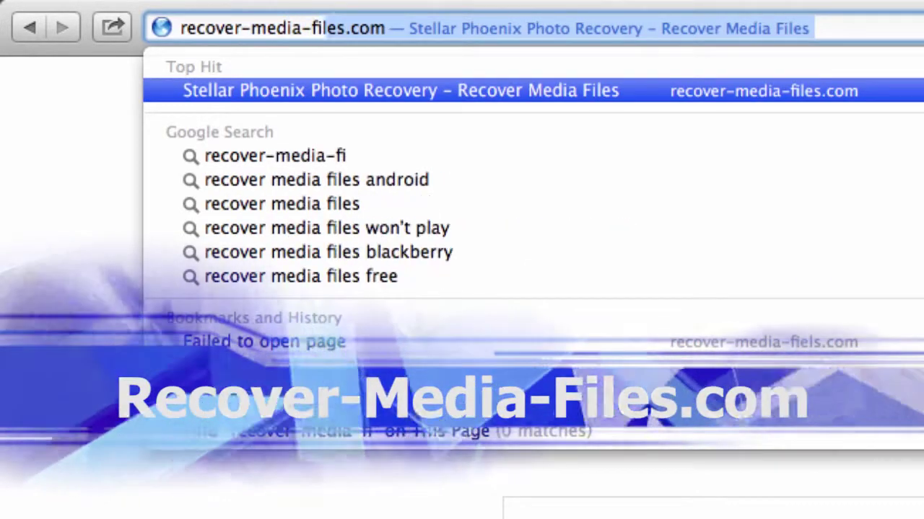
{"action": "type", "text": "les.com"}
{"action": "key", "text": "Return"}
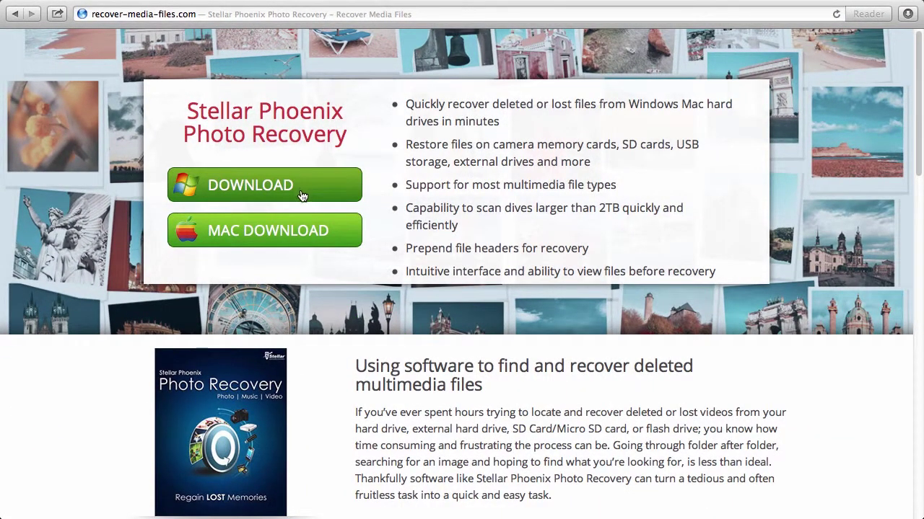
{"action": "left_click", "coordinate": [282, 237]}
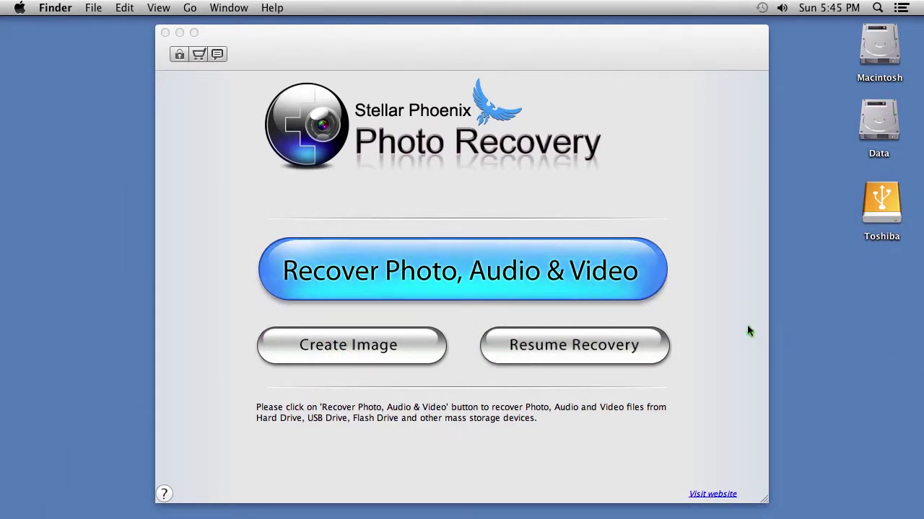
Start a photo, audio and video recovery on the Toshiba volume and open its advanced scan options
{"action": "left_click", "coordinate": [550, 283]}
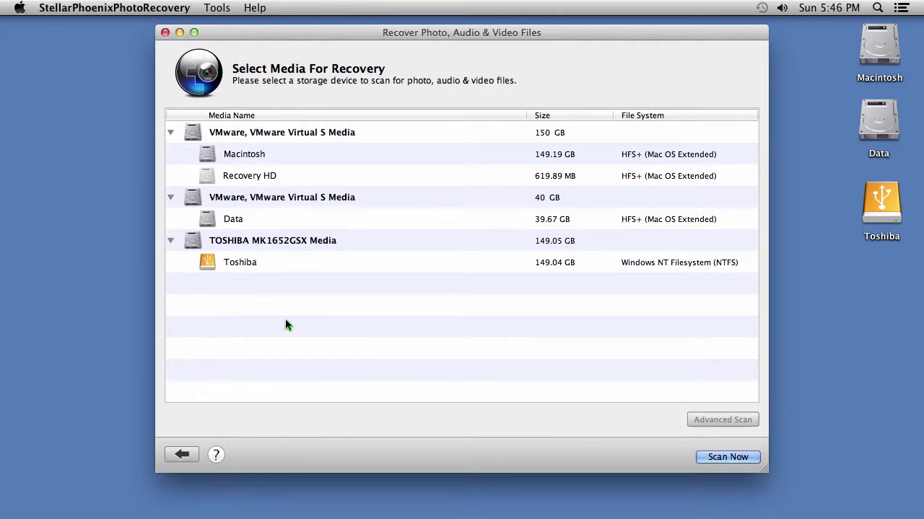
{"action": "left_click", "coordinate": [242, 264]}
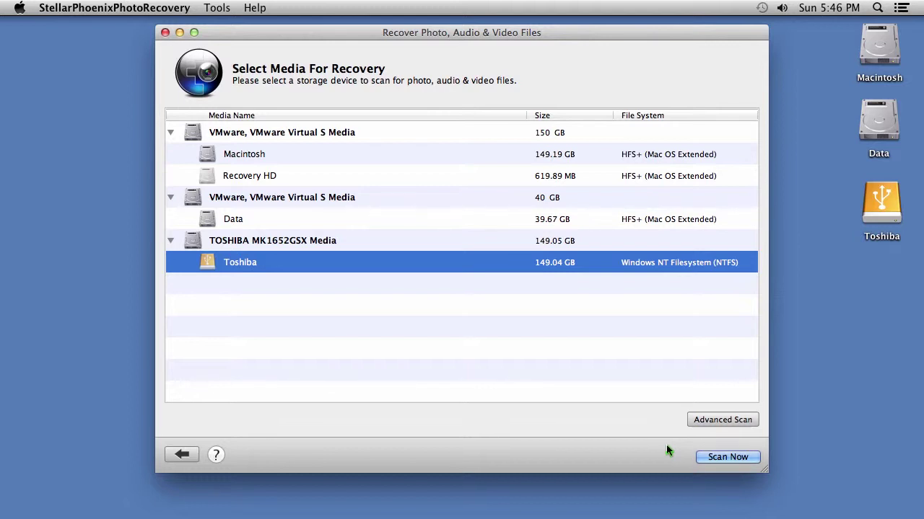
{"action": "left_click", "coordinate": [719, 422]}
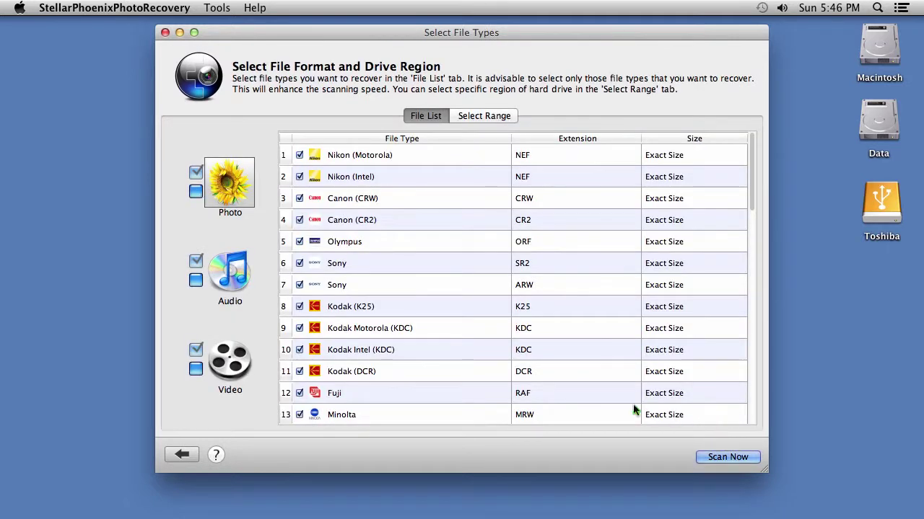
Review the audio and video file types, deselecting all audio formats and selecting them again
{"action": "left_click", "coordinate": [231, 281]}
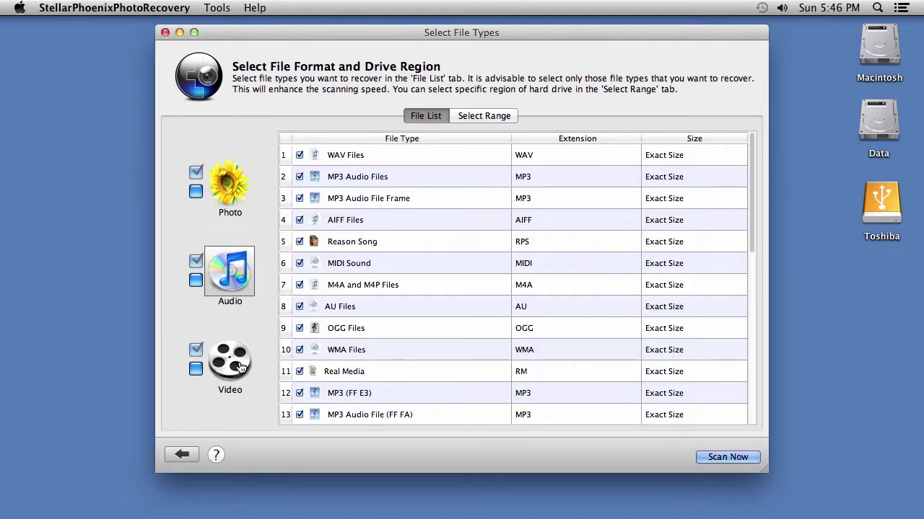
{"action": "left_click", "coordinate": [232, 361]}
{"action": "left_click", "coordinate": [232, 285]}
{"action": "left_click", "coordinate": [195, 279]}
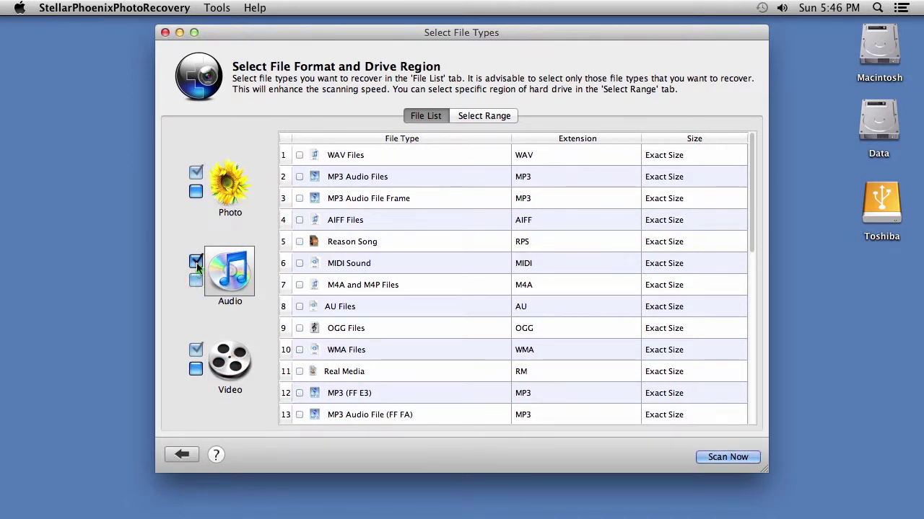
{"action": "left_click", "coordinate": [195, 280]}
Exclude the Nikon (Motorola) and Nikon (Intel) photo formats and start scanning the Toshiba volume
{"action": "left_click", "coordinate": [225, 200]}
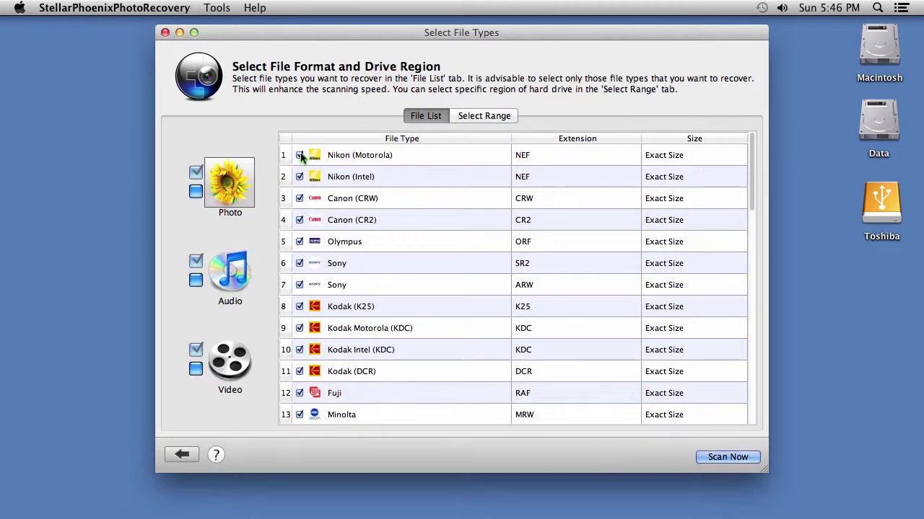
{"action": "left_click", "coordinate": [299, 156]}
{"action": "left_click", "coordinate": [298, 177]}
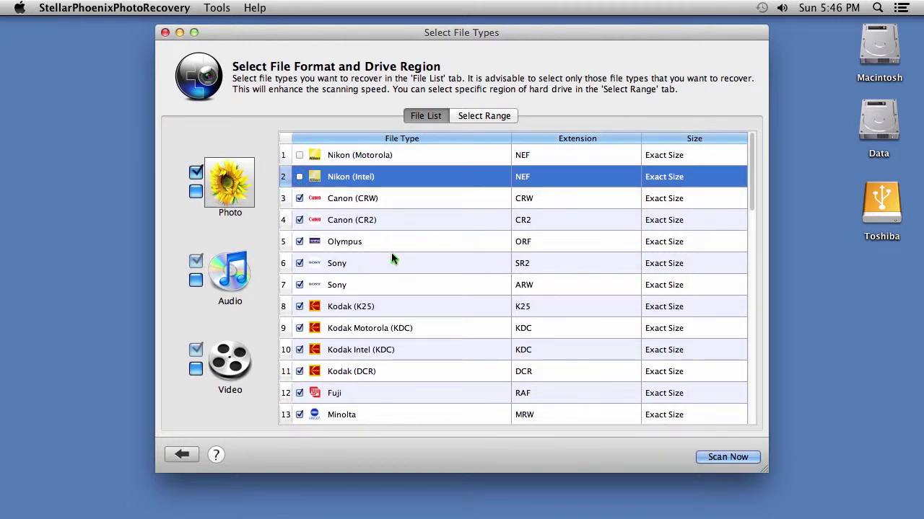
{"action": "left_click", "coordinate": [715, 454]}
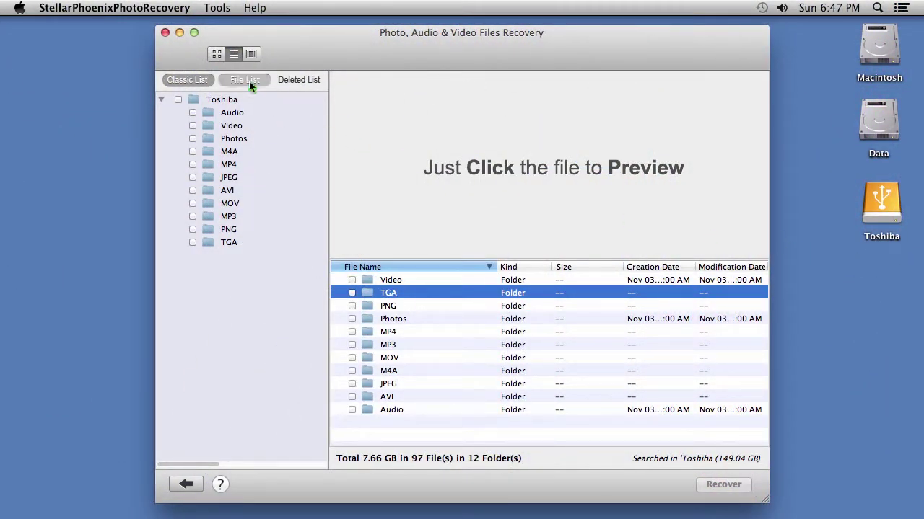
Show the scan results grouped by file type and expand the Video, Photos and Audio folders
{"action": "left_click", "coordinate": [249, 81]}
{"action": "left_click", "coordinate": [176, 112]}
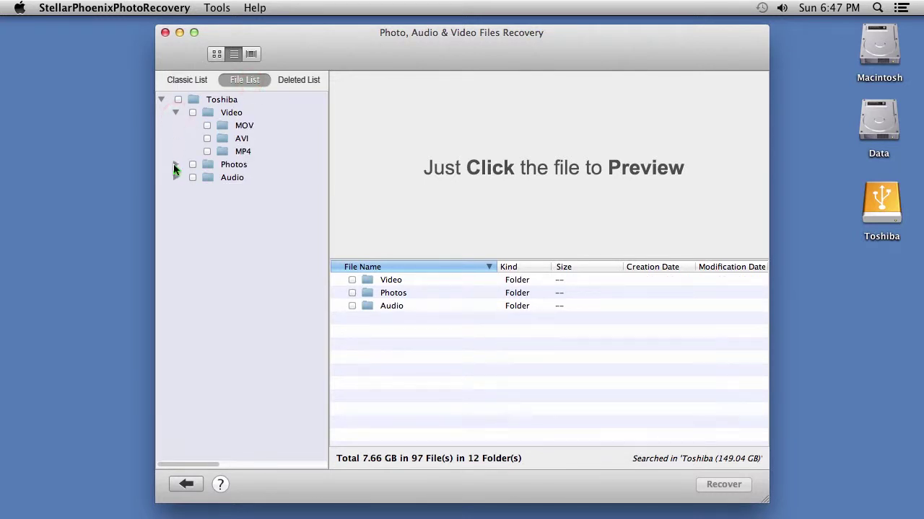
{"action": "left_click", "coordinate": [175, 165]}
{"action": "left_click", "coordinate": [175, 217]}
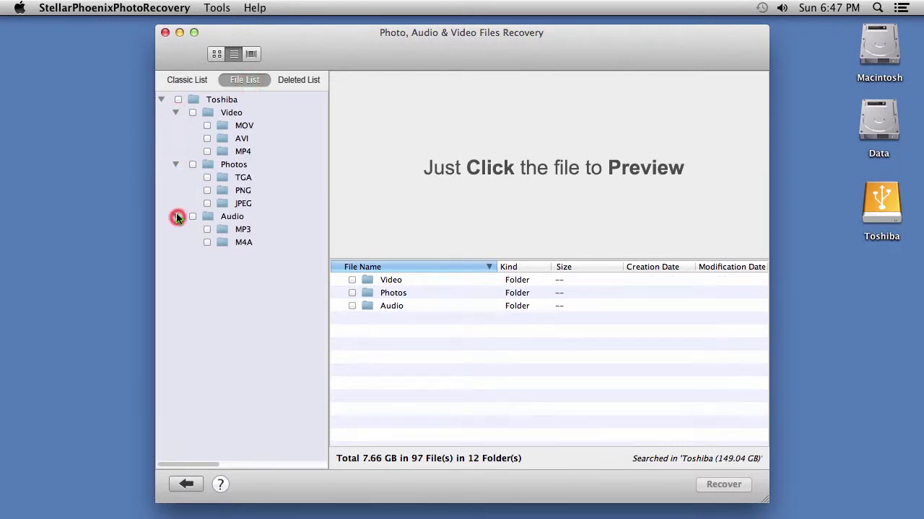
Mark IMG_0349.JPG in the JPEG photos folder and recover it to the Pictures folder
{"action": "left_click", "coordinate": [230, 205]}
{"action": "left_click", "coordinate": [351, 293]}
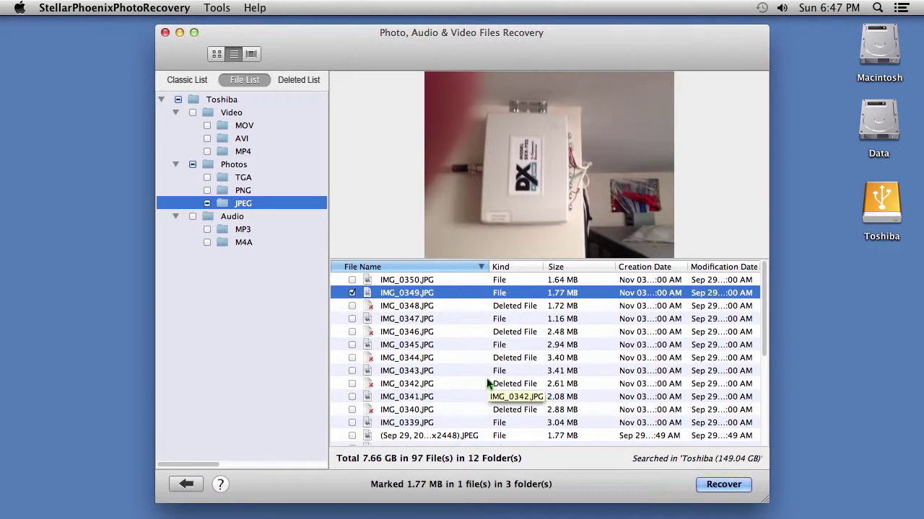
{"action": "left_click", "coordinate": [724, 487]}
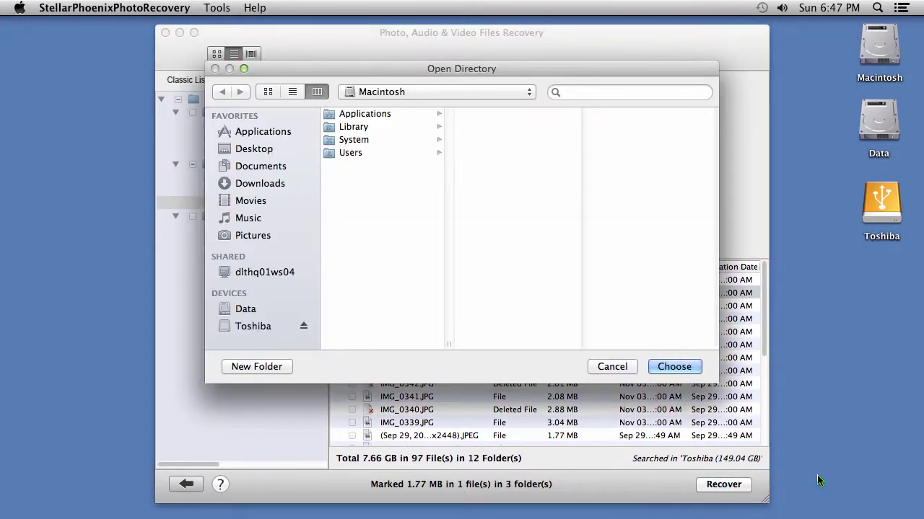
{"action": "left_click", "coordinate": [240, 237]}
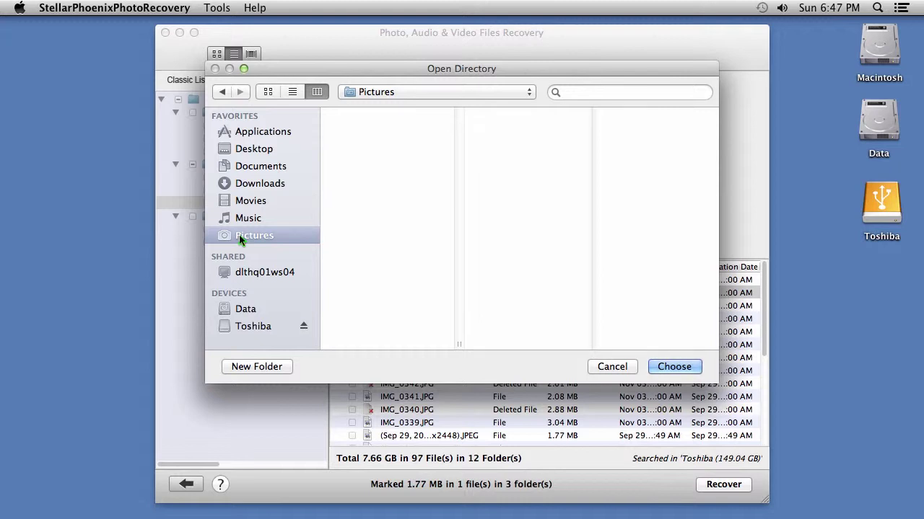
{"action": "left_click", "coordinate": [674, 367]}
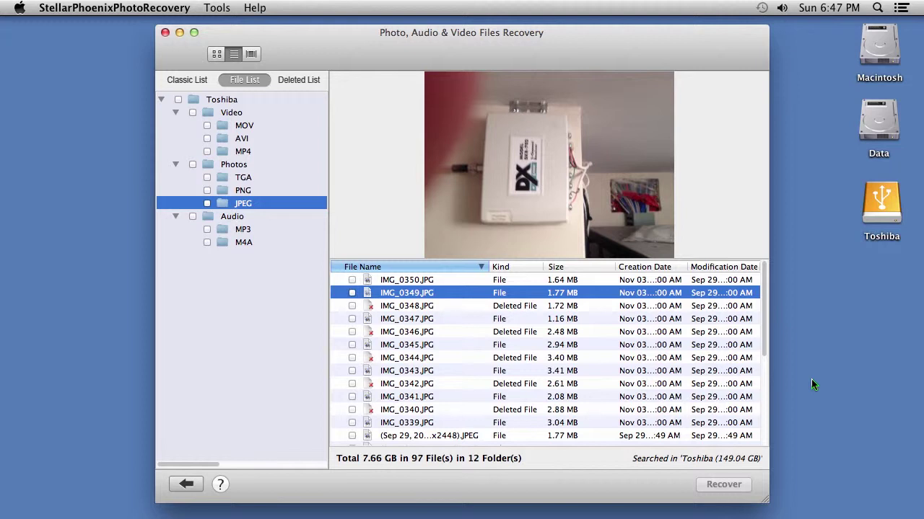
Switch back to Safari and look through the Photo Recovery page down to its features and free trial sections
{"action": "key", "text": "super+Tab"}
{"action": "key", "text": "super+Tab"}
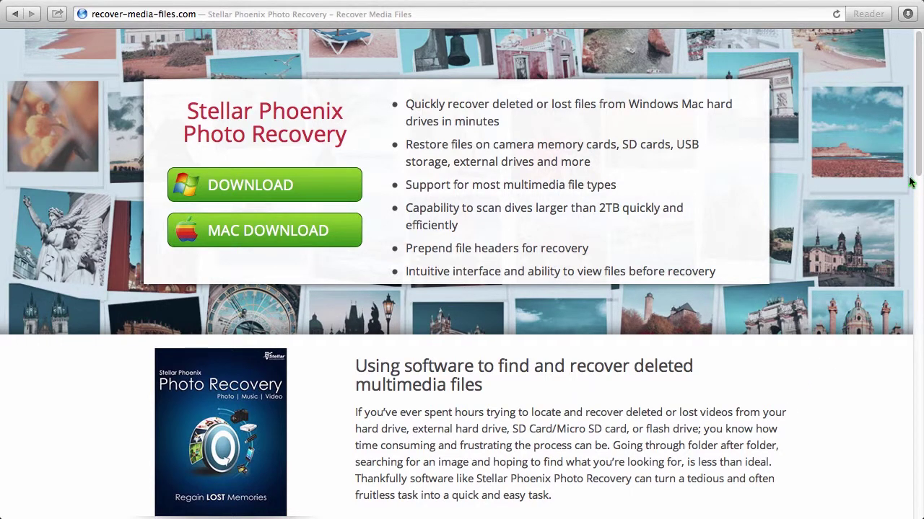
{"action": "left_click_drag", "start_coordinate": [917, 165], "coordinate": [919, 509]}
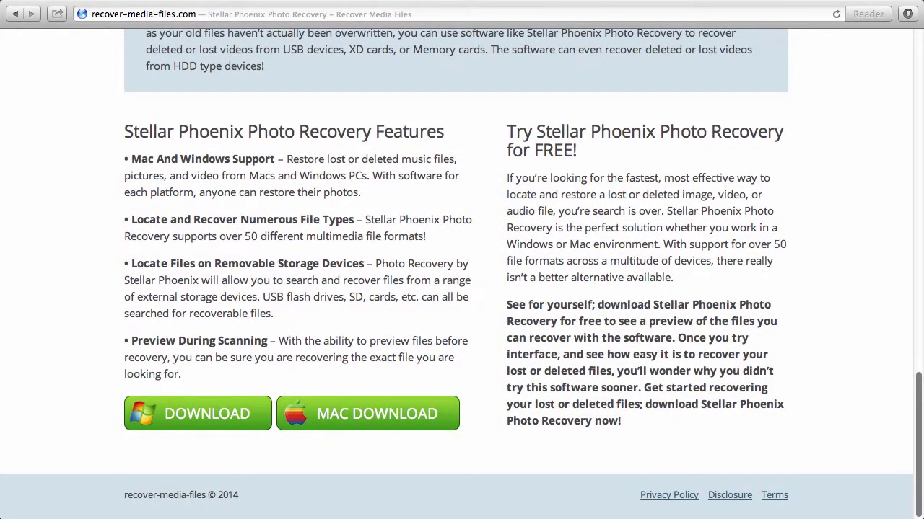